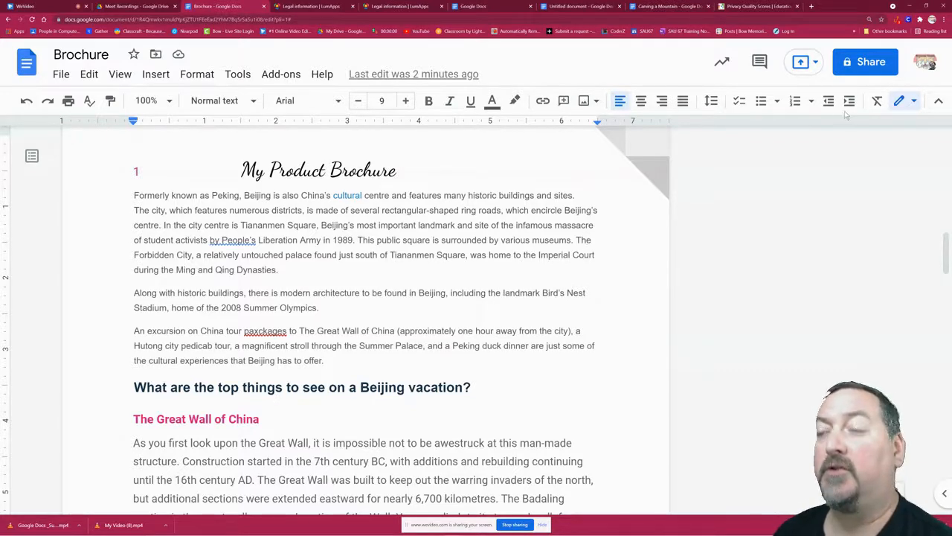
Set up sharing of the brochure with a colleague as Commenter, and cancel without sending the invitation.
left_click(864, 64)
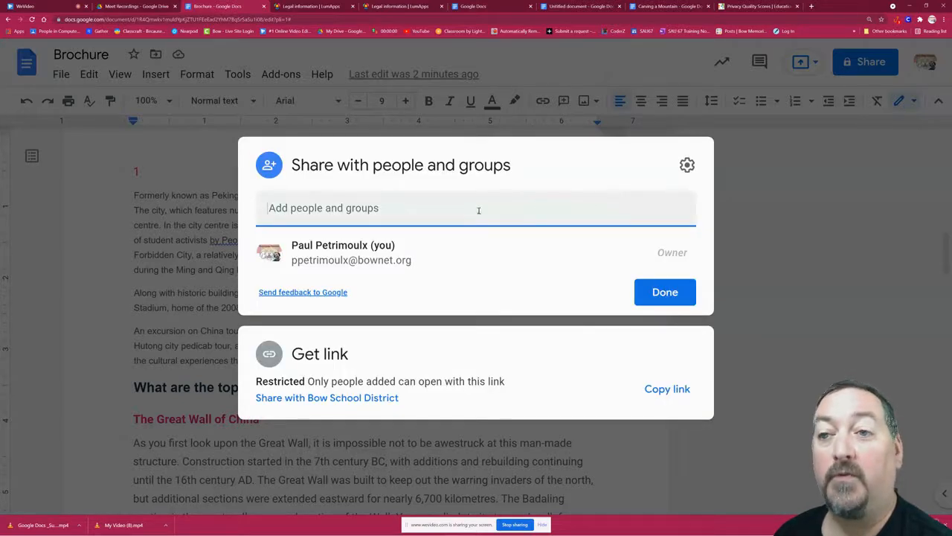
left_click(469, 210)
left_click(458, 256)
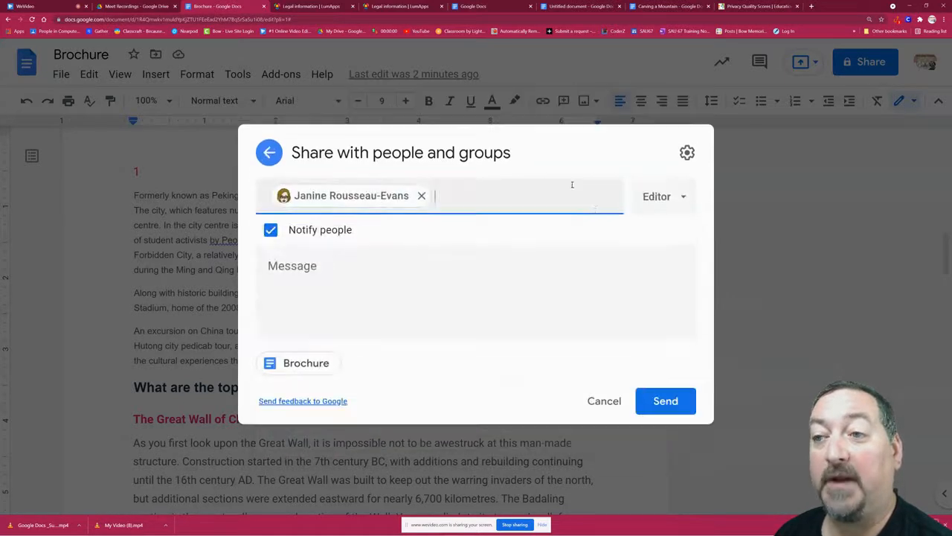
left_click(683, 198)
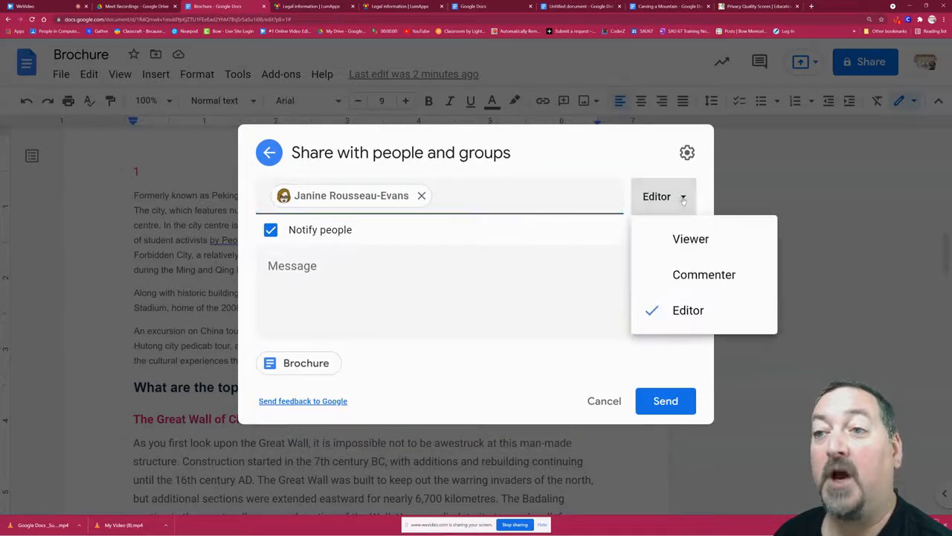
left_click(693, 277)
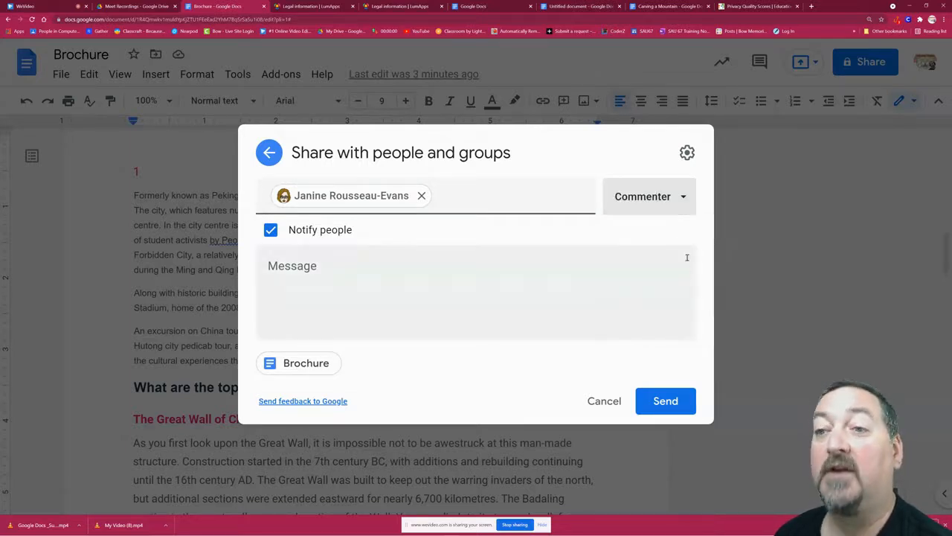
left_click(592, 400)
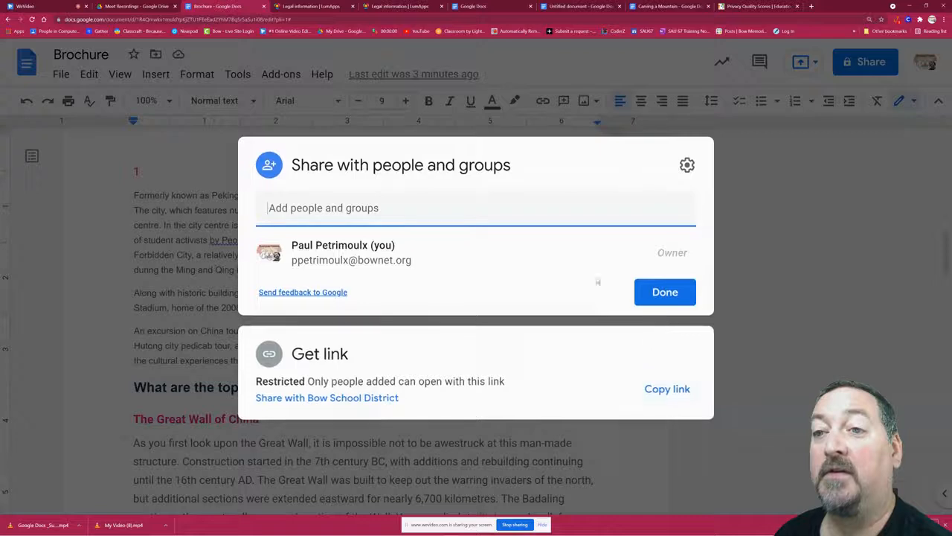
key("Escape")
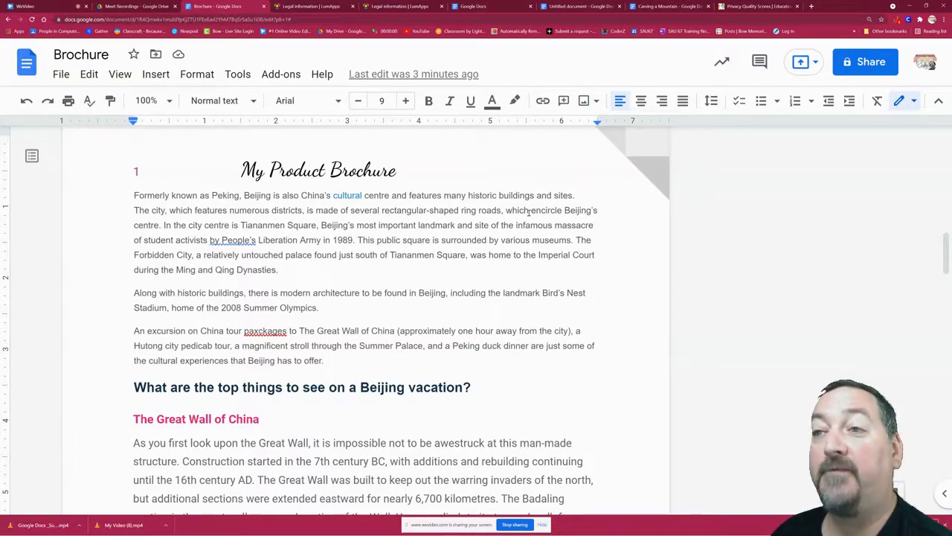
View the document's comment history and close it.
left_click(760, 62)
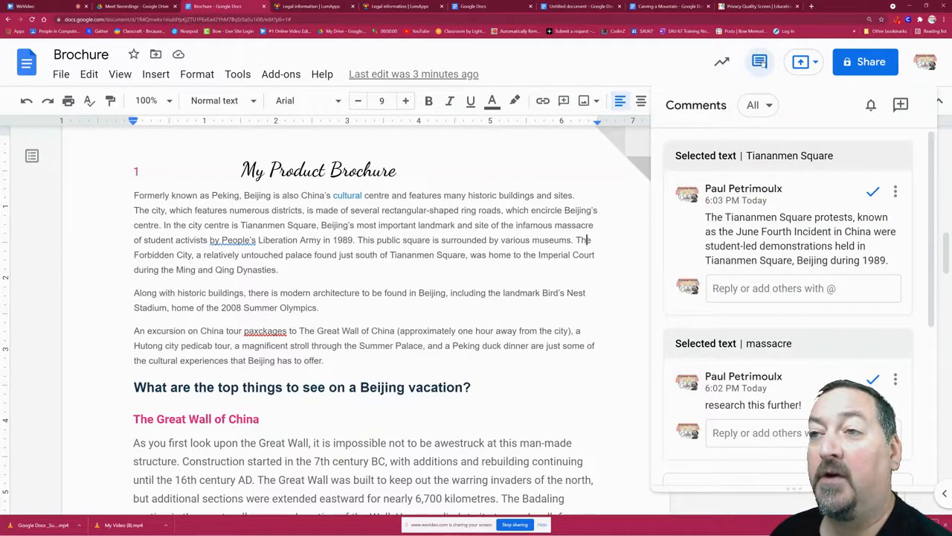
left_click(586, 195)
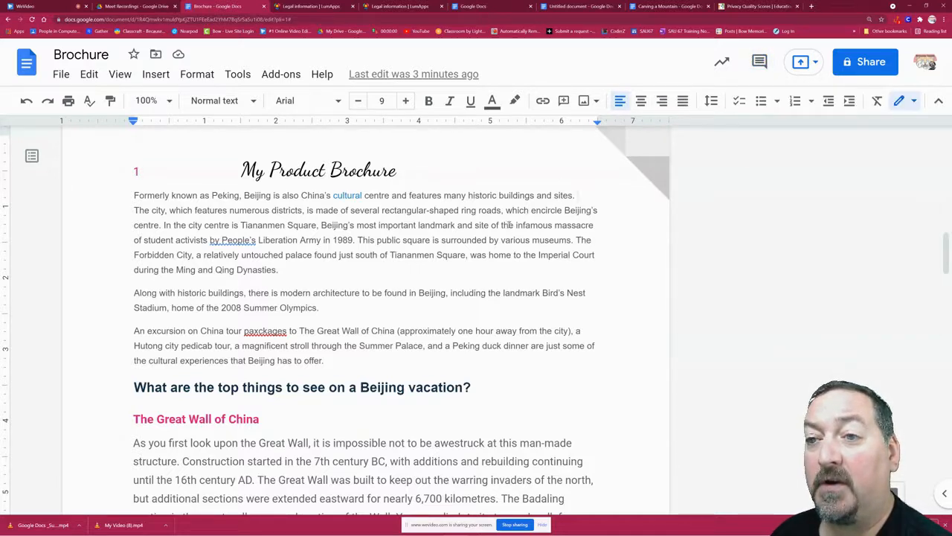
Add the comment "Research this further!" to the words "infamous massacre" in the first paragraph.
left_click_drag(516, 226, 593, 228)
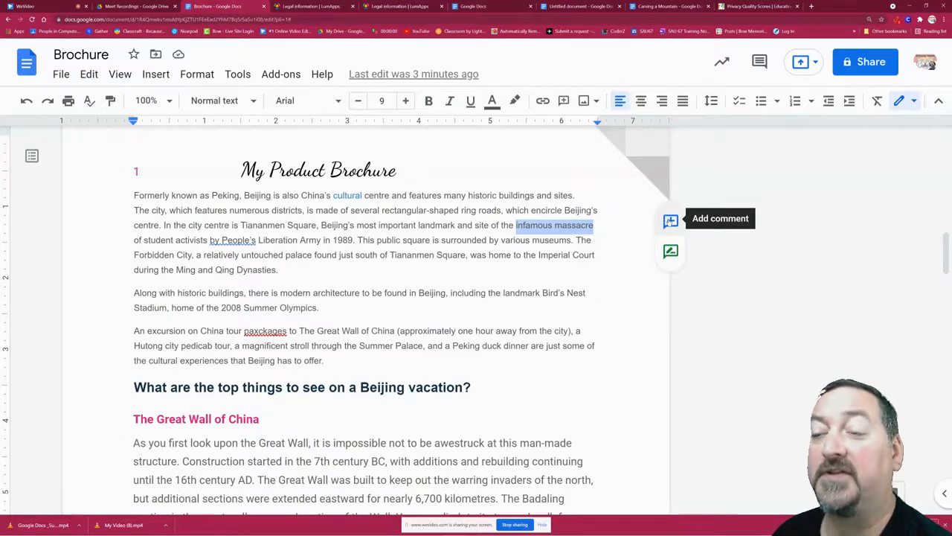
left_click(670, 221)
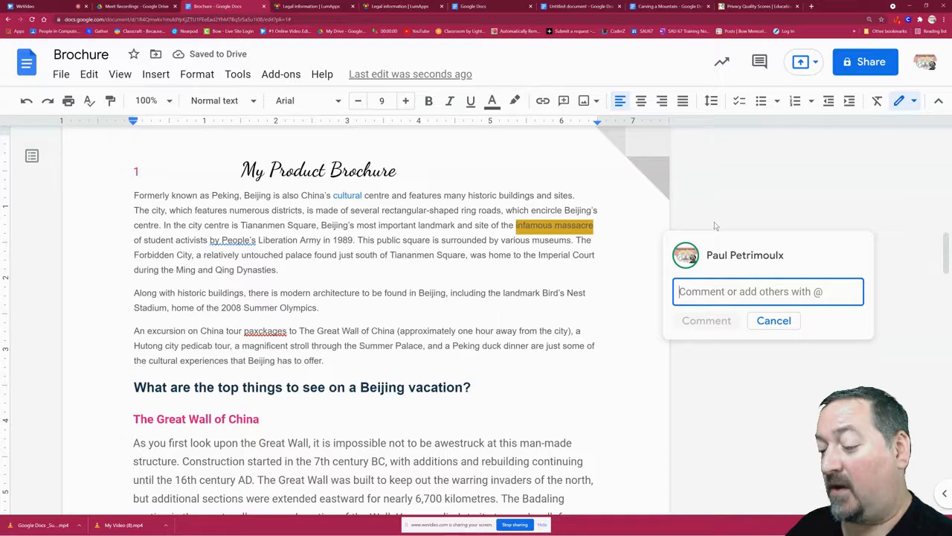
type("Research th")
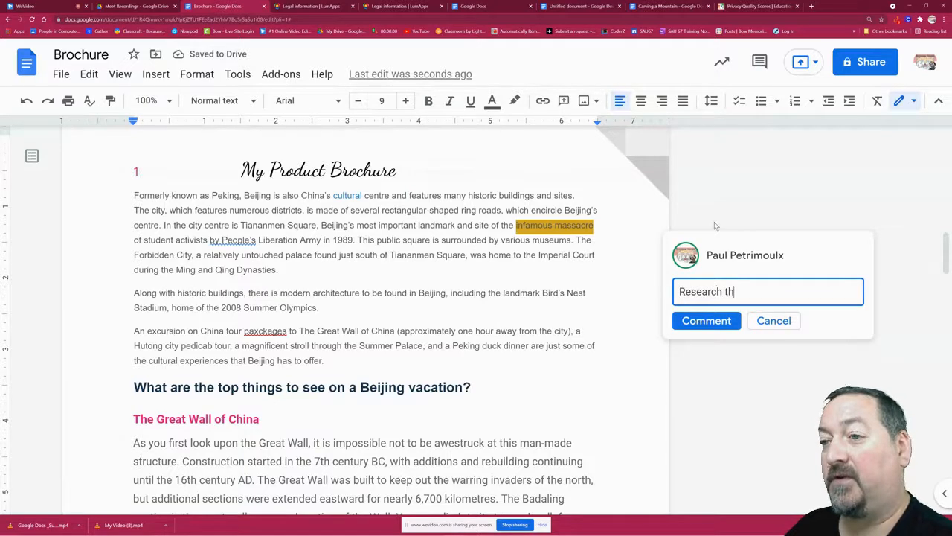
type("is Fururther!")
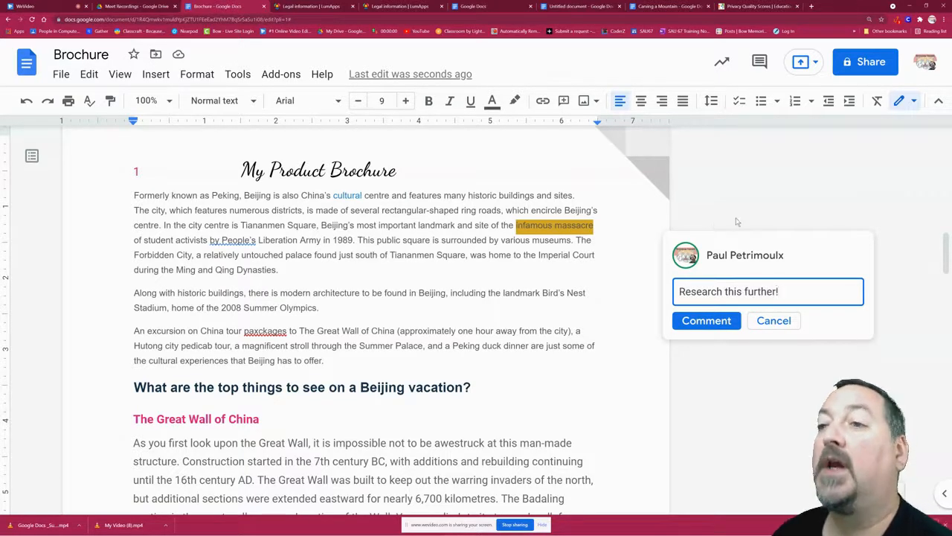
left_click(706, 320)
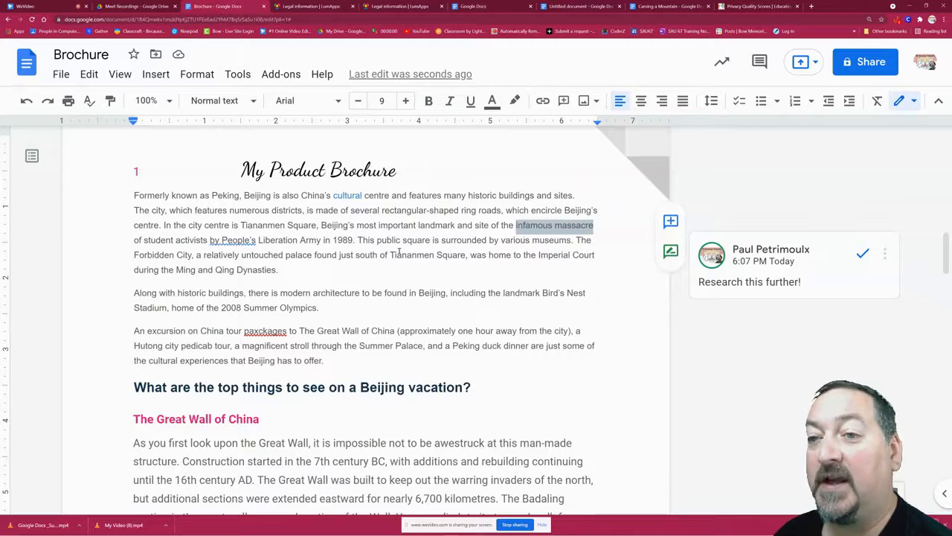
Look up the second "Tiananmen Square" in the first paragraph with Explore and browse the web results.
left_click_drag(391, 255, 468, 255)
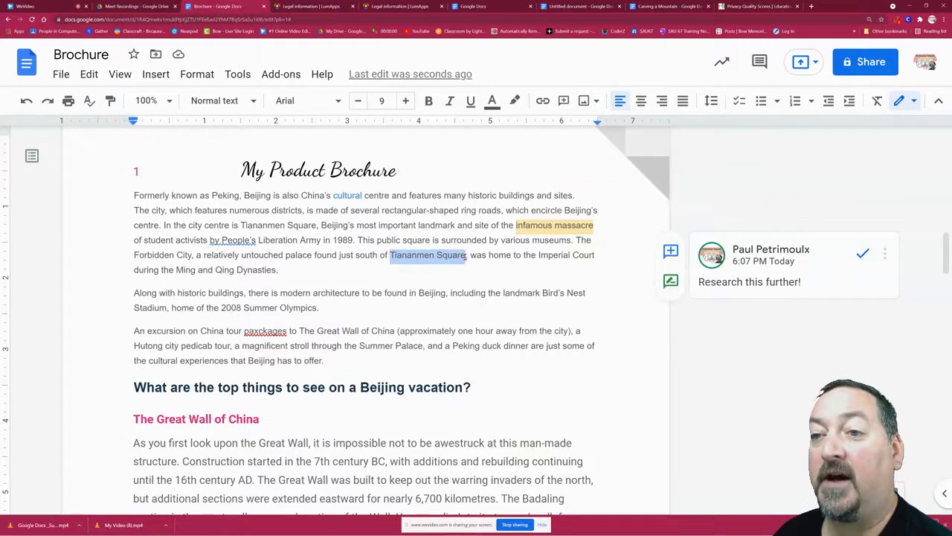
right_click(445, 255)
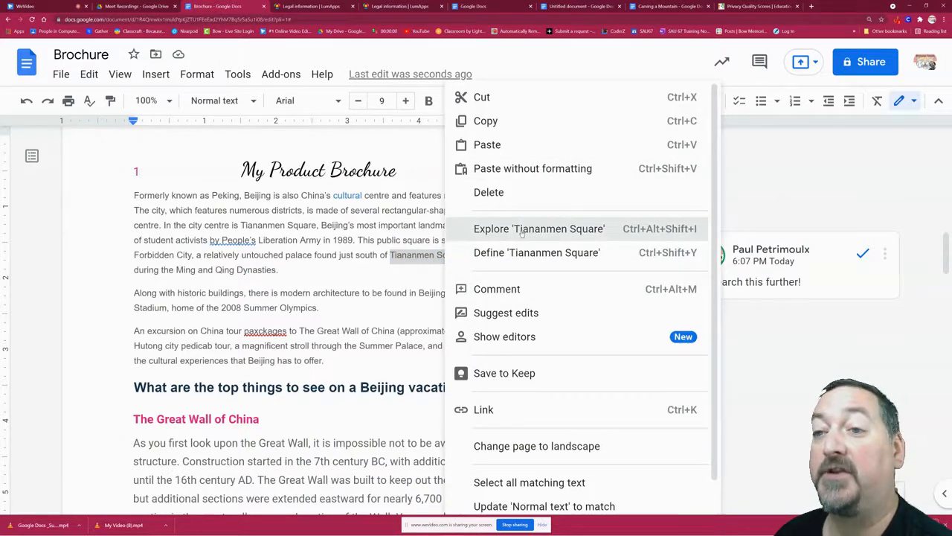
left_click(522, 233)
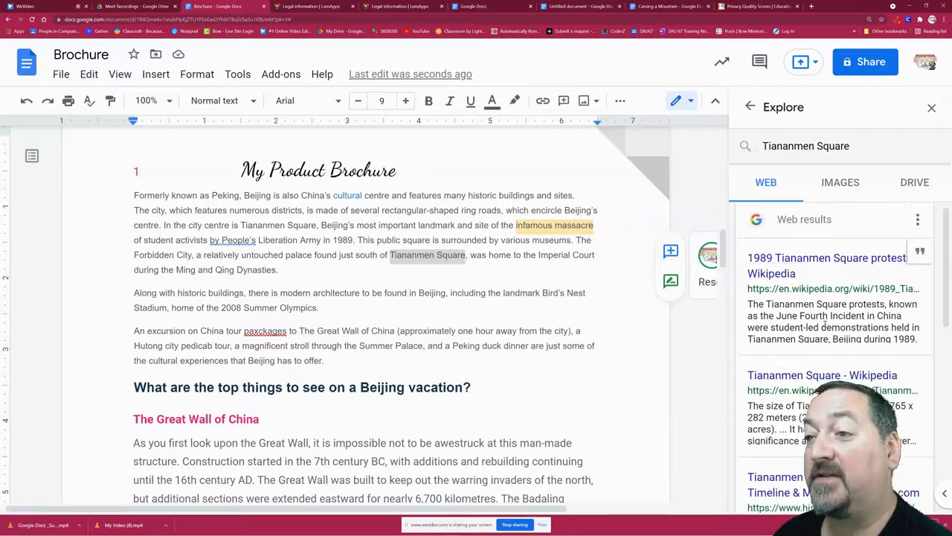
scroll(828, 311, "down", 1)
scroll(833, 318, "down", 1)
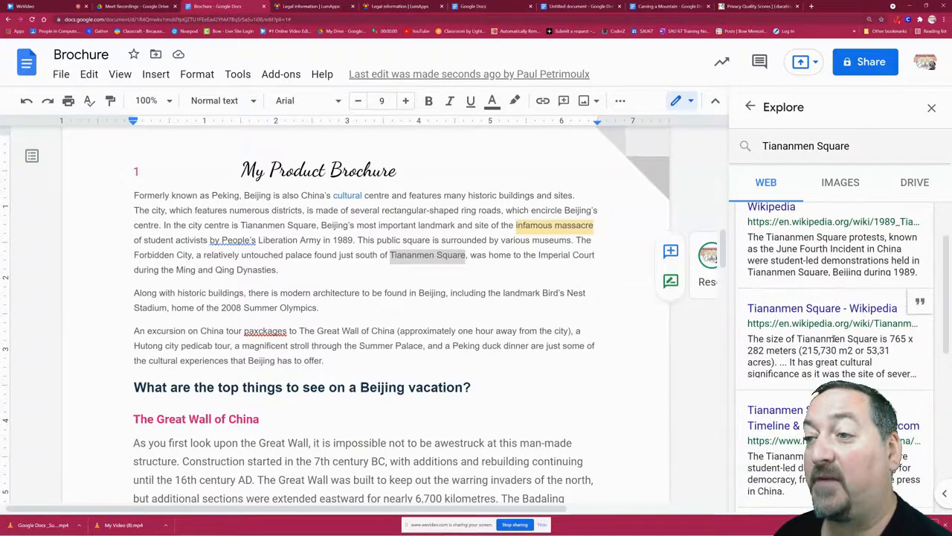
scroll(834, 339, "down", 4)
scroll(837, 347, "up", 3)
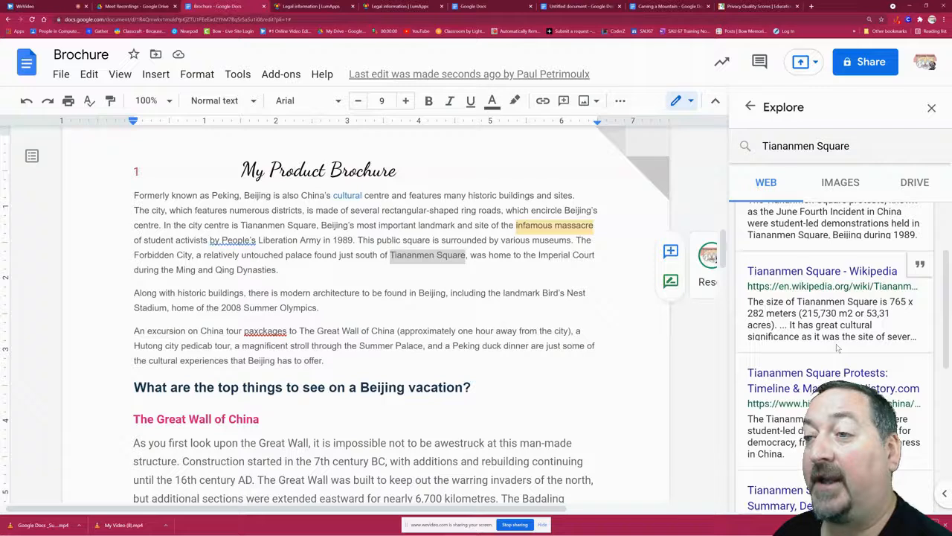
scroll(836, 348, "up", 1)
Post the Wikipedia summary of the 1989 Tiananmen Square protests as a comment on the selected words, and close Explore.
left_click_drag(921, 273, 745, 245)
key("ctrl+c")
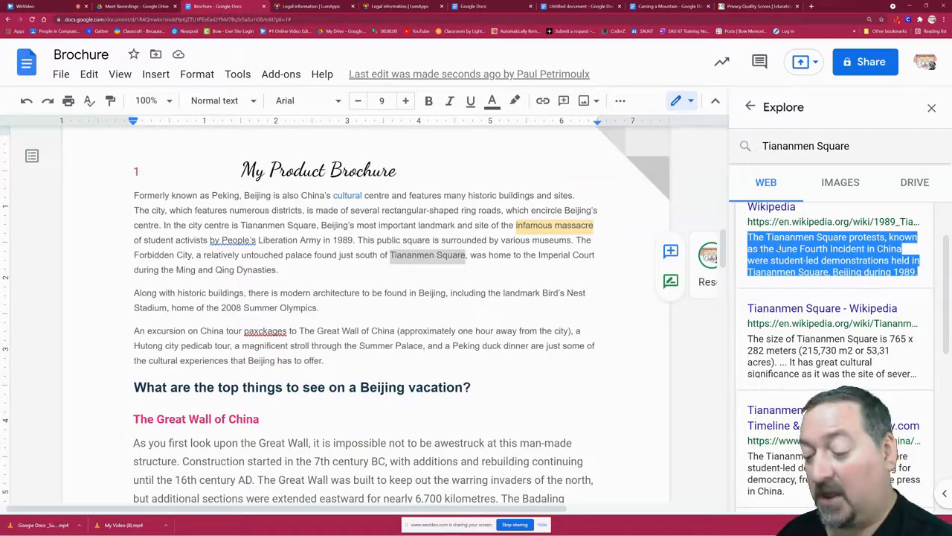
left_click(670, 251)
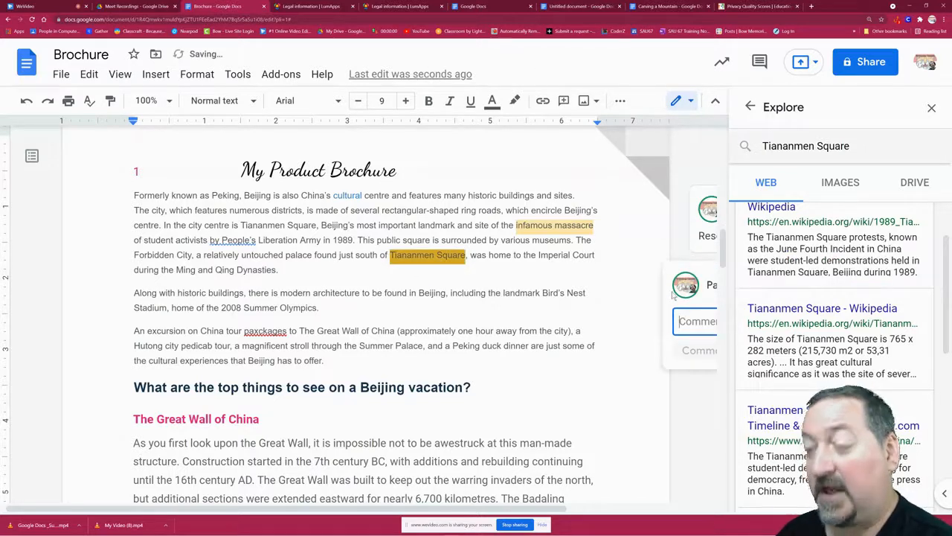
key("ctrl+v")
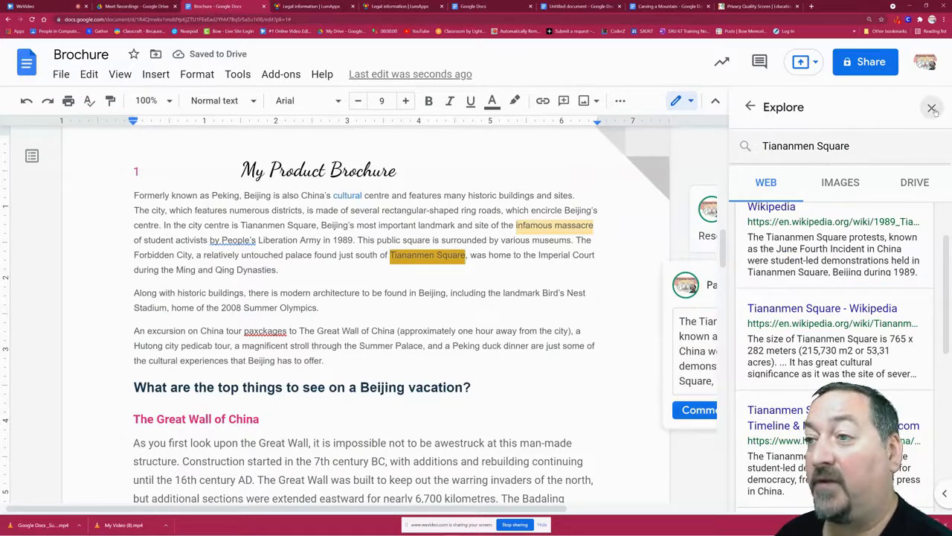
left_click(932, 108)
left_click(711, 409)
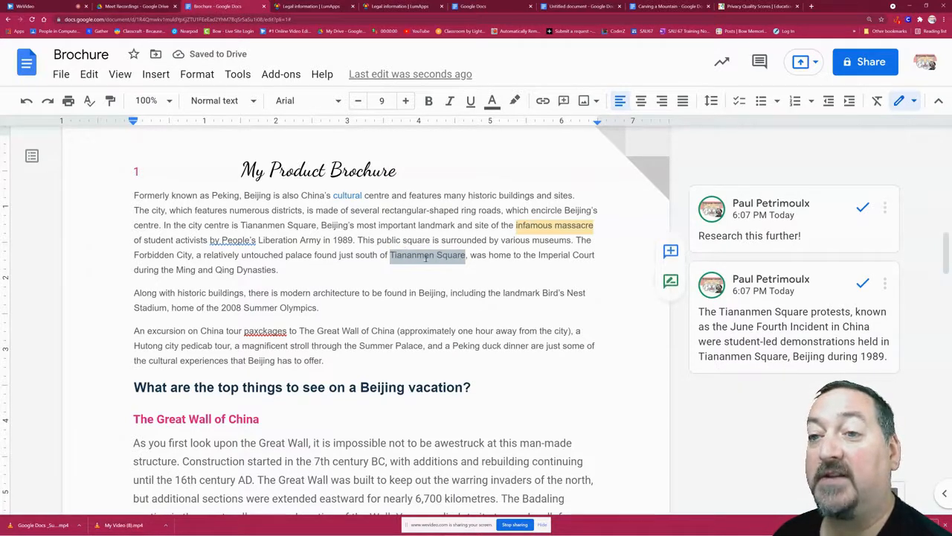
Mark the "Research this further!" comment as resolved.
left_click(548, 318)
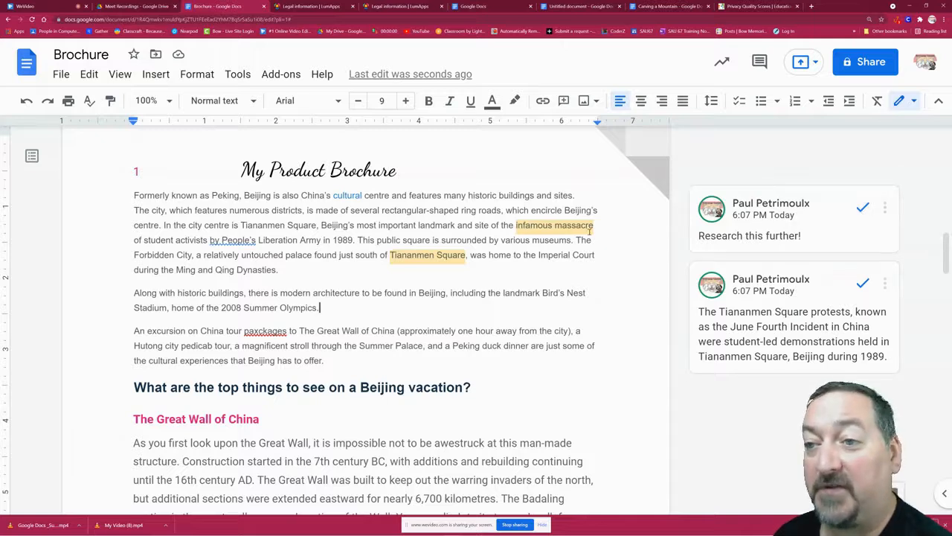
left_click(862, 208)
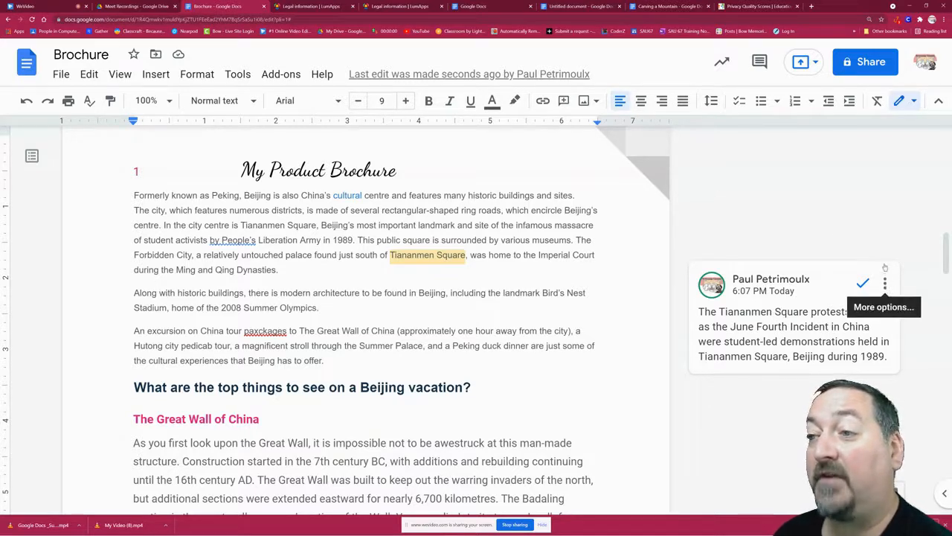
Copy the direct link to the Tiananmen Square comment and close the link dialog.
left_click(886, 285)
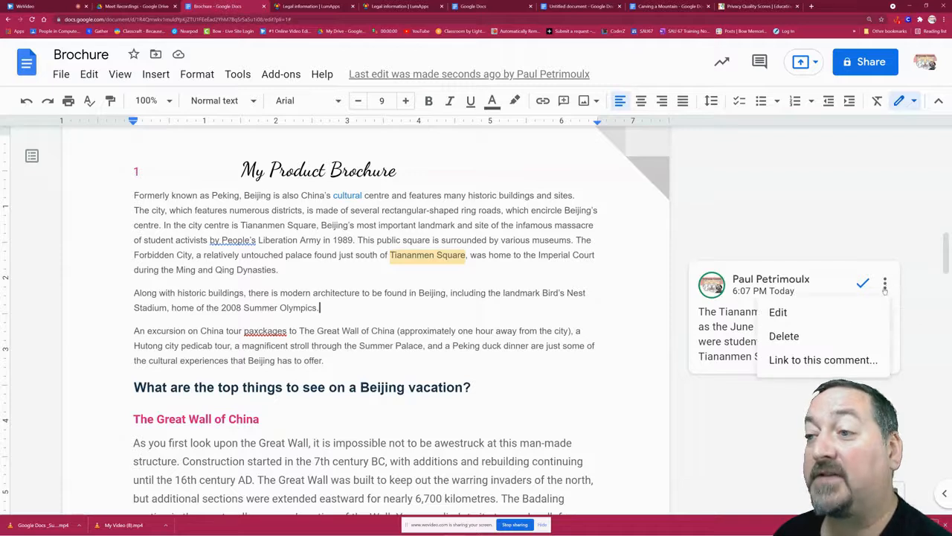
left_click(819, 360)
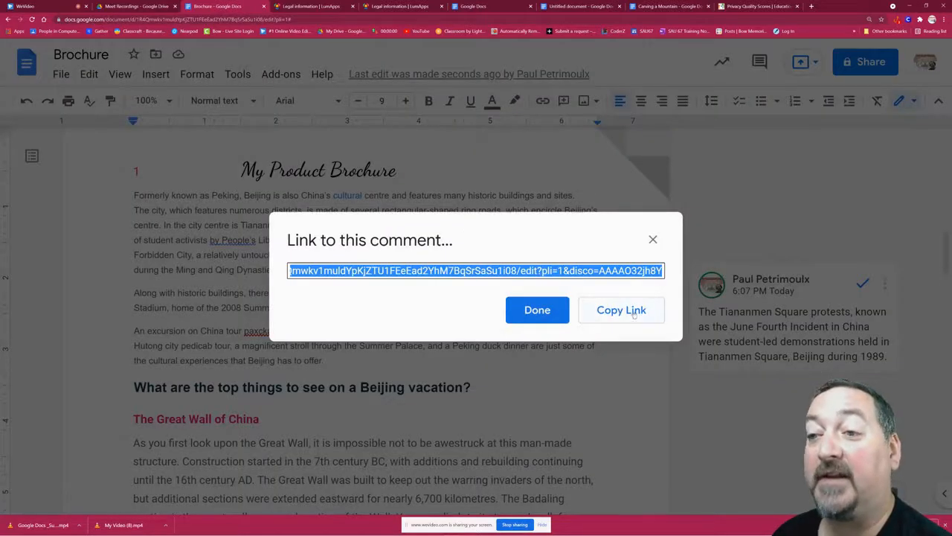
left_click(588, 308)
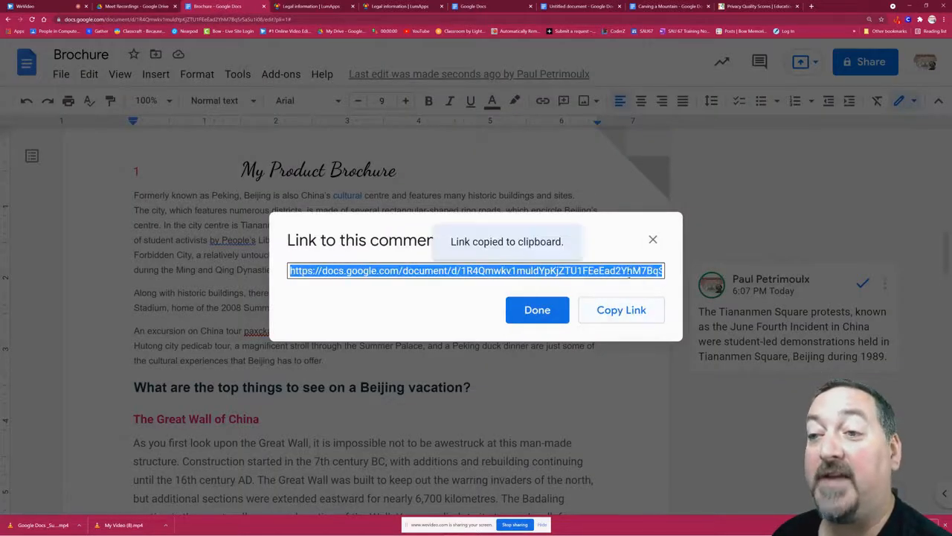
left_click(653, 240)
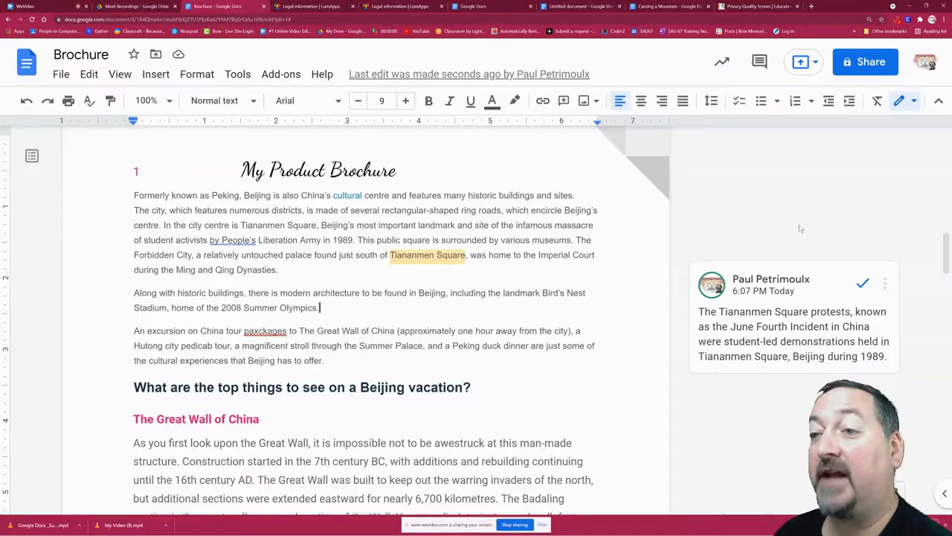
Mark the Tiananmen Square comment as resolved.
left_click(884, 283)
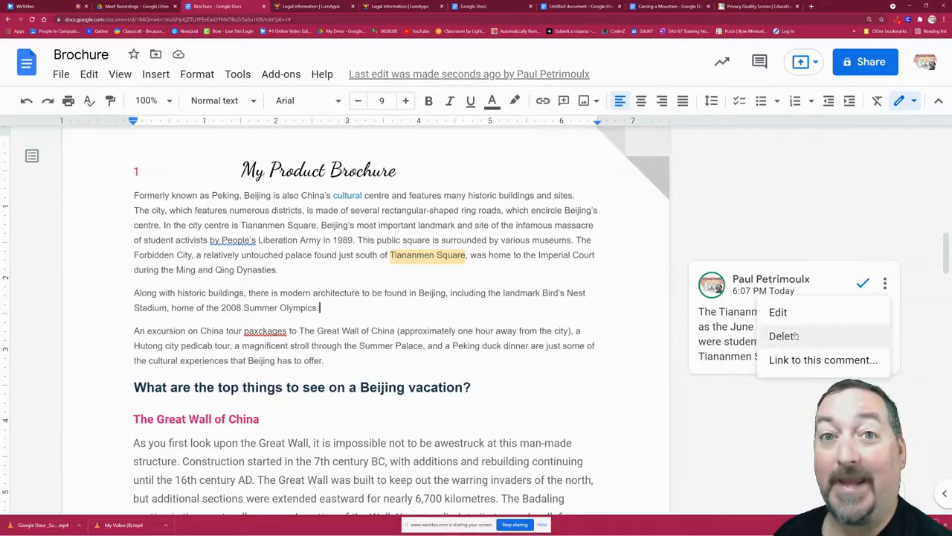
left_click(772, 207)
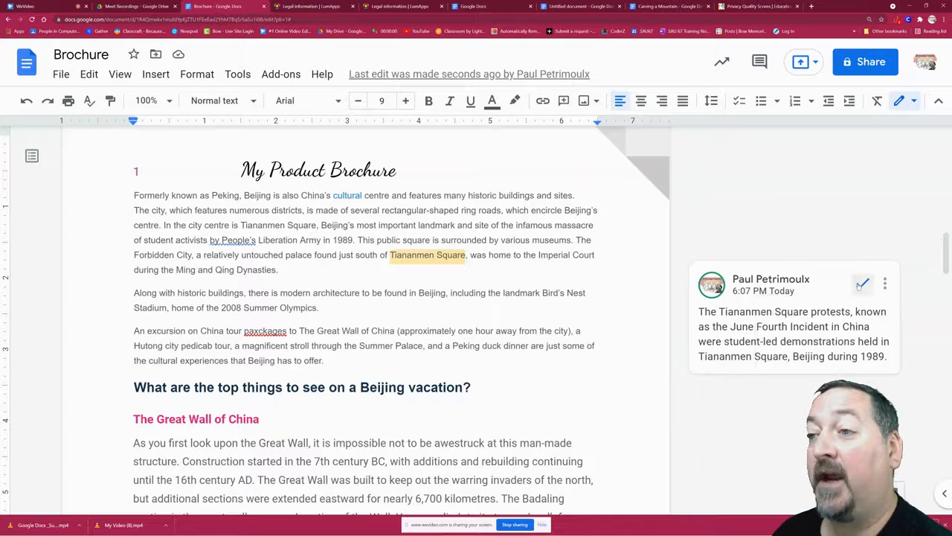
left_click(863, 284)
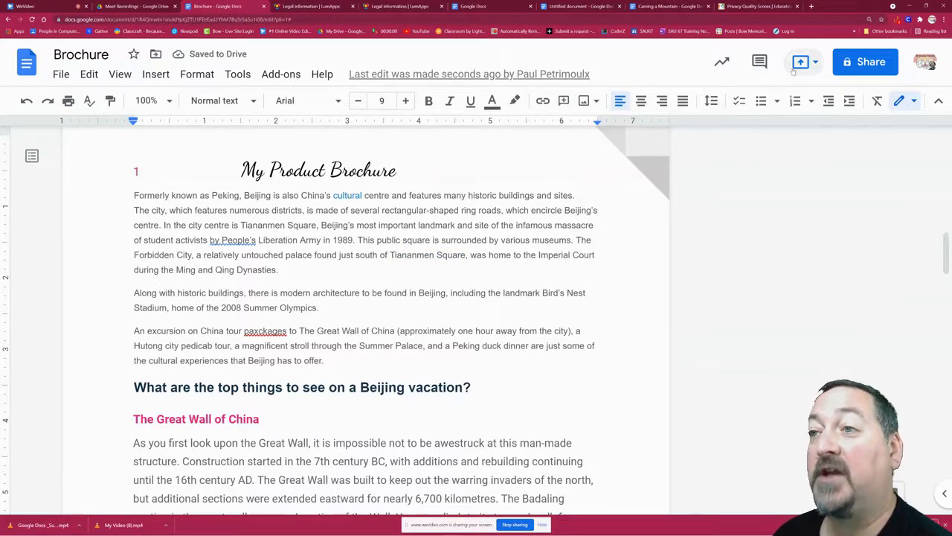
Examine the full comment history, including resolved comments and suggestions, and close it.
left_click(816, 64)
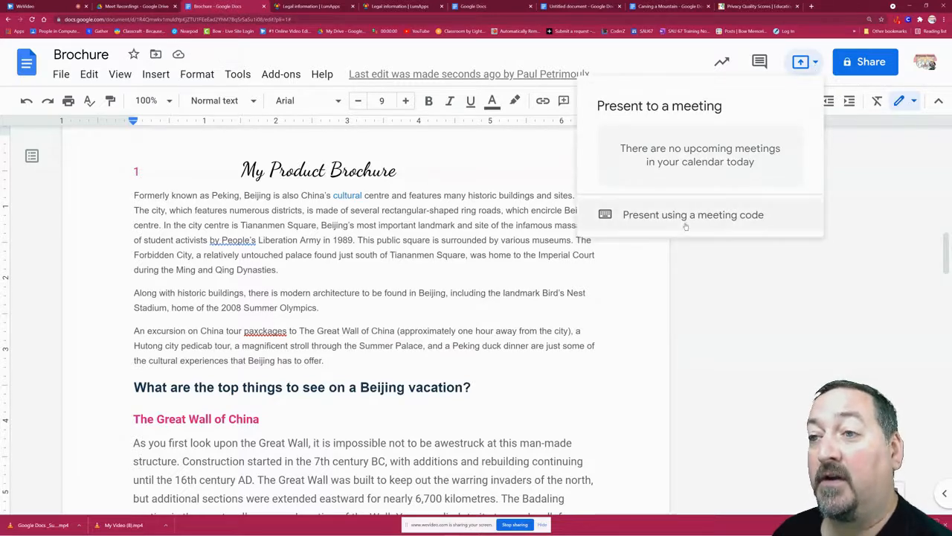
left_click(782, 61)
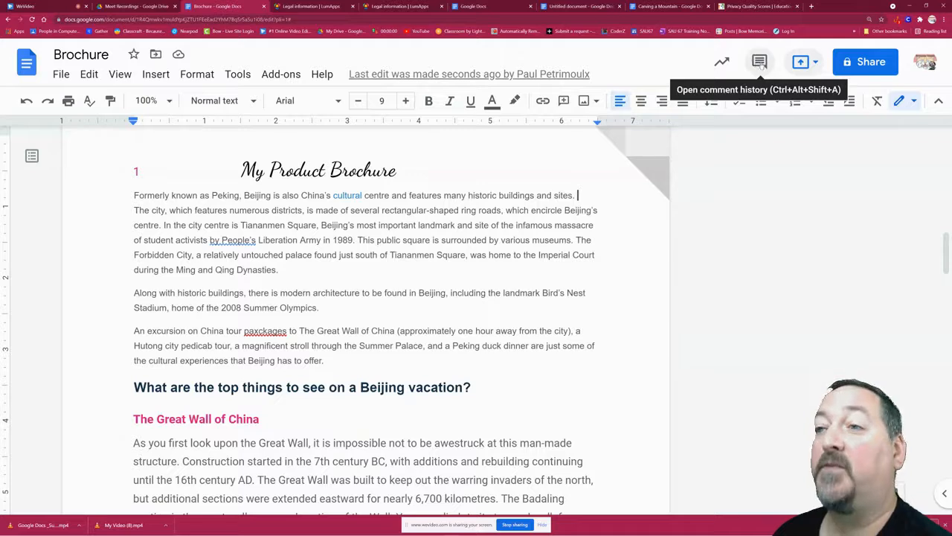
left_click(760, 63)
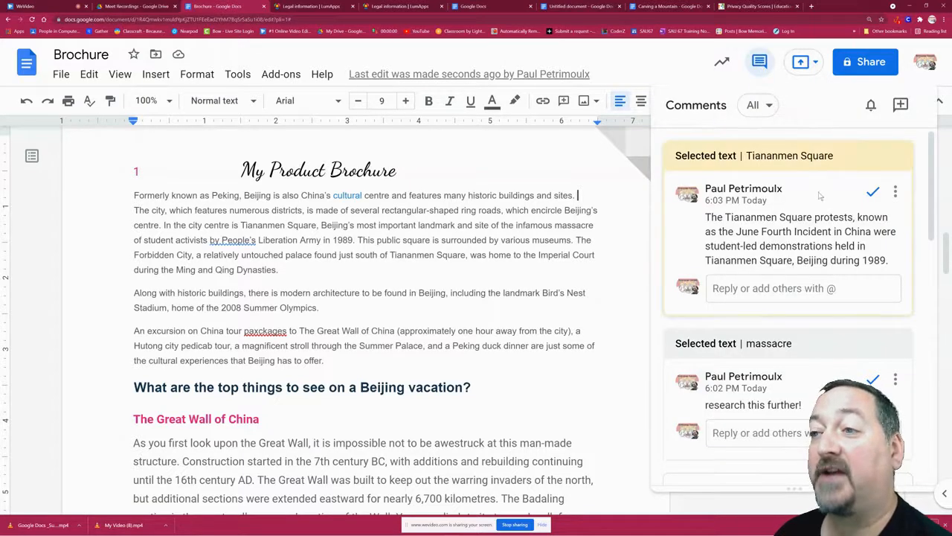
scroll(814, 259, "down", 2)
scroll(814, 258, "down", 6)
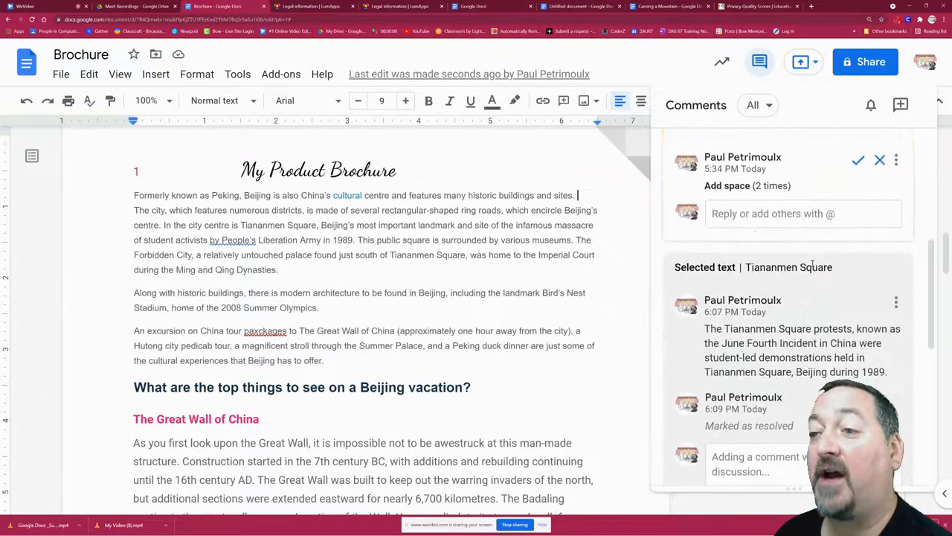
scroll(814, 276, "down", 3)
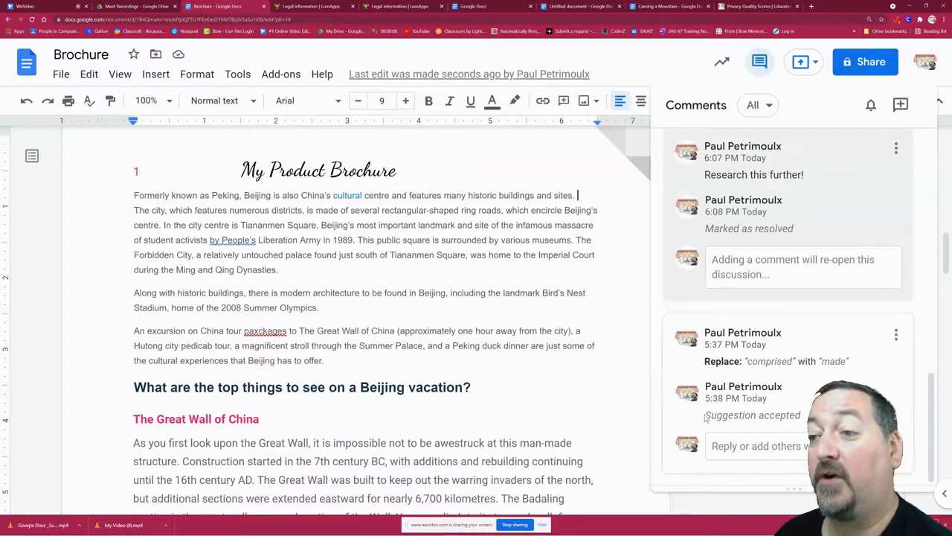
left_click(758, 62)
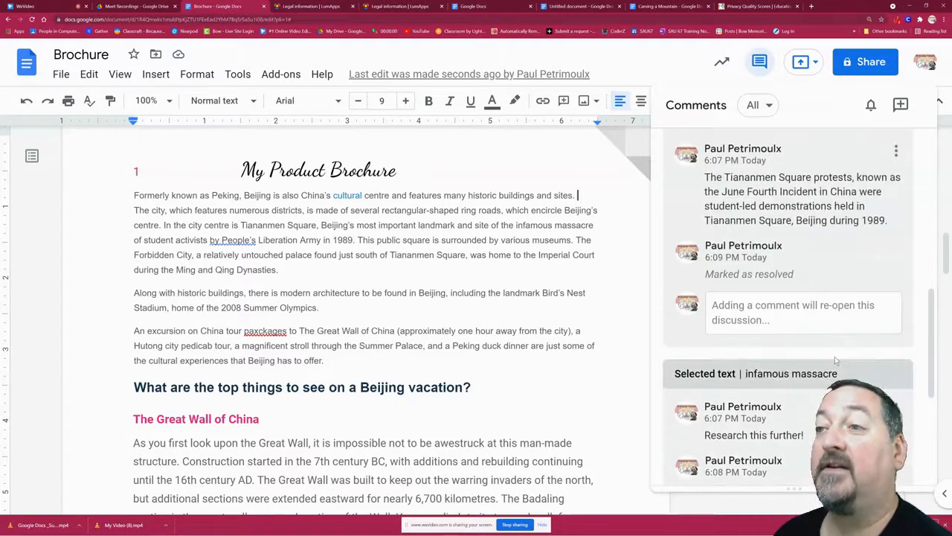
left_click(759, 65)
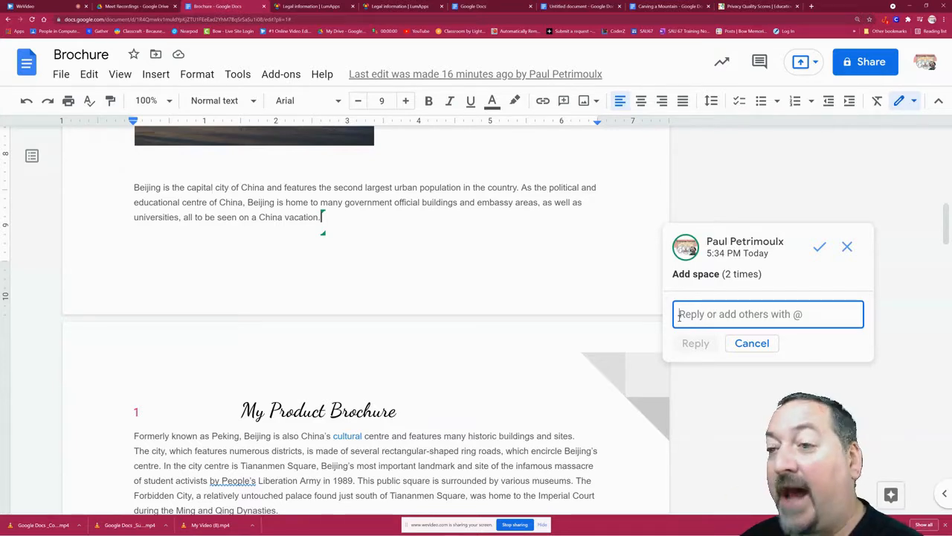
Mention a colleague's e-mail address with @ in a reply to the "Add space" suggestion.
type("@")
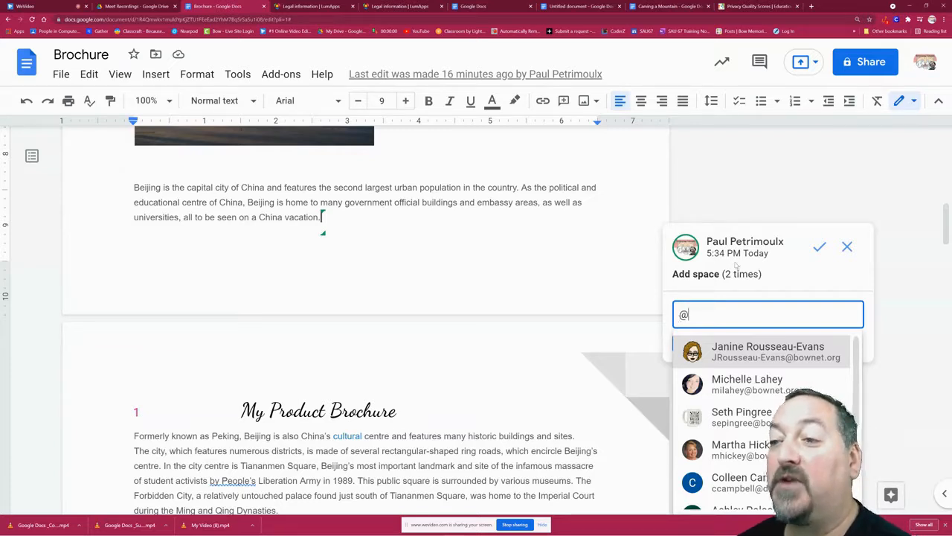
left_click(854, 349)
left_click_drag(857, 316, 690, 316)
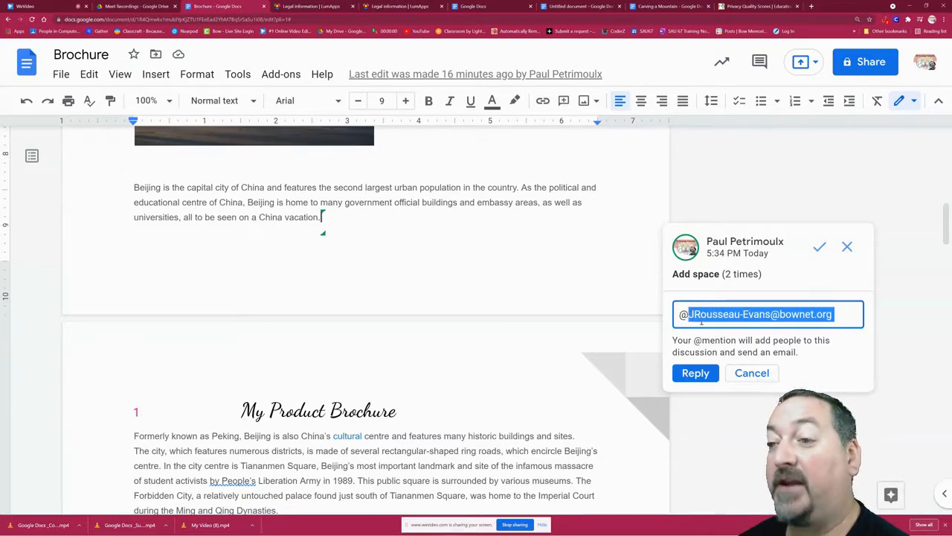